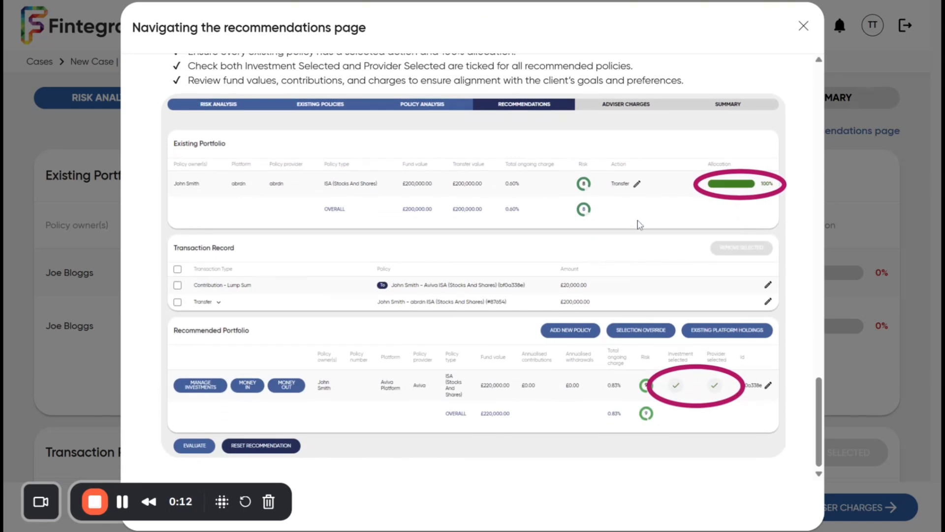
Close the recommendations guide and set the existing Aviva Platform SIPP's action to Retain - Rebalance/Fund Switch
click(804, 26)
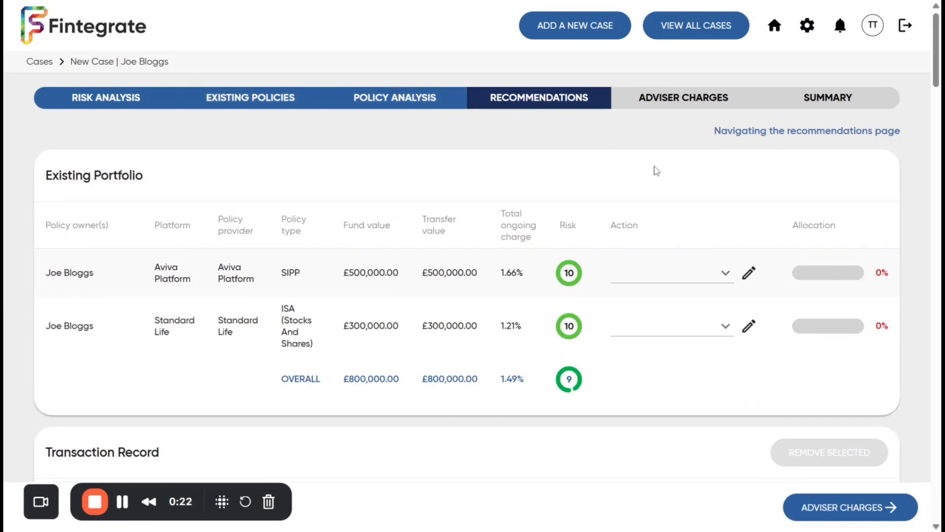
scroll(657, 172, down, 2)
click(700, 200)
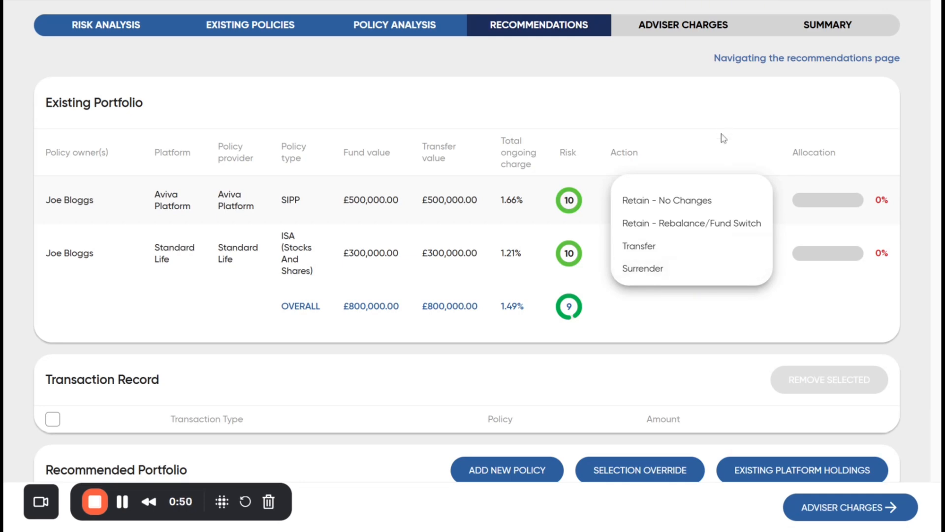
click(701, 224)
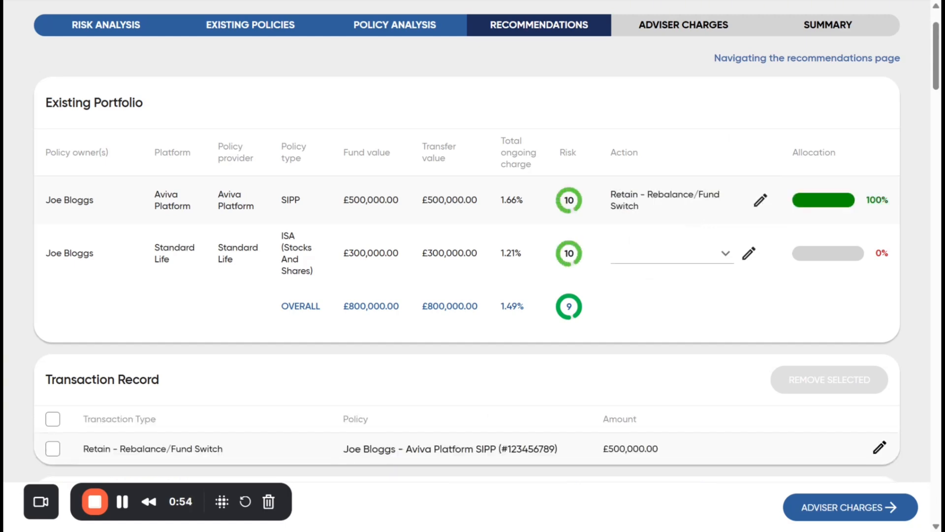
Set the Standard Life ISA's action to Transfer for the full amount and add a destination policy
click(699, 258)
click(674, 297)
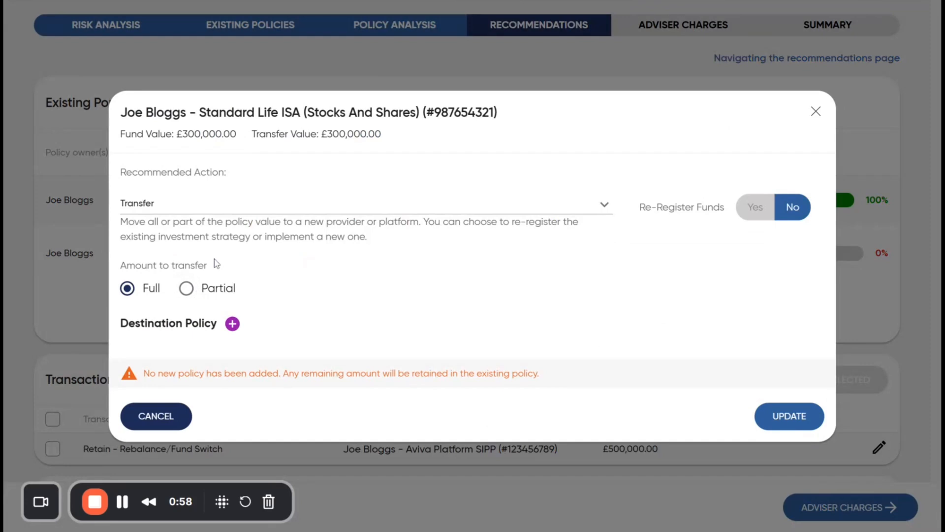
click(189, 290)
click(142, 295)
click(233, 323)
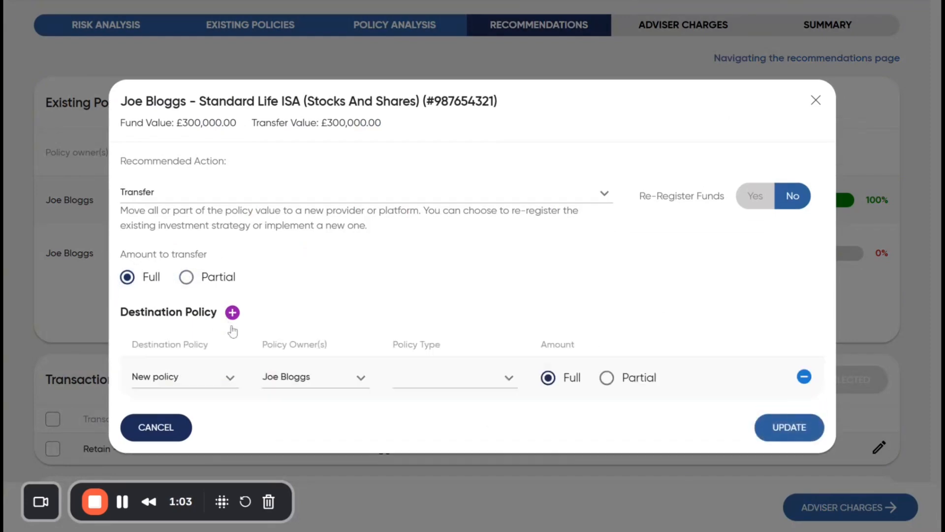
Make the destination a new SIPP, keep Re-Register Funds at No, and save the transfer
click(453, 377)
click(412, 481)
click(744, 199)
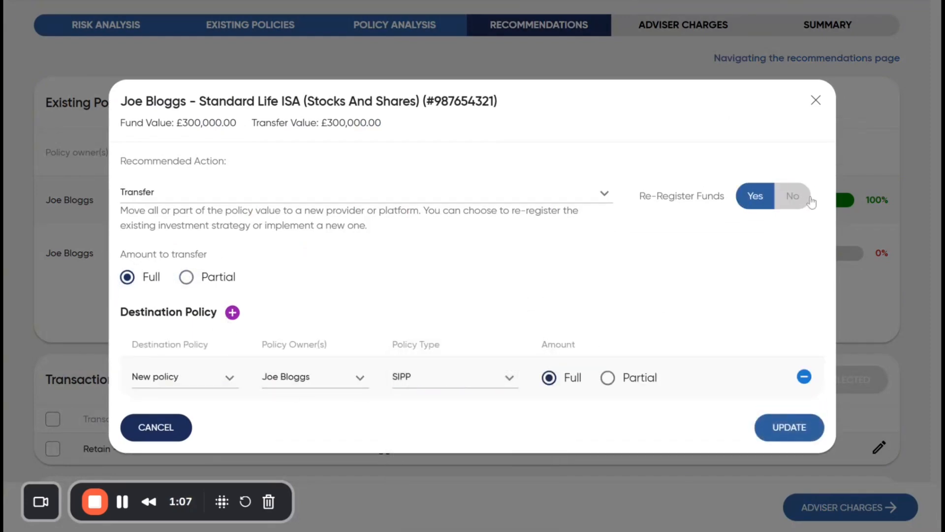
click(802, 200)
click(789, 394)
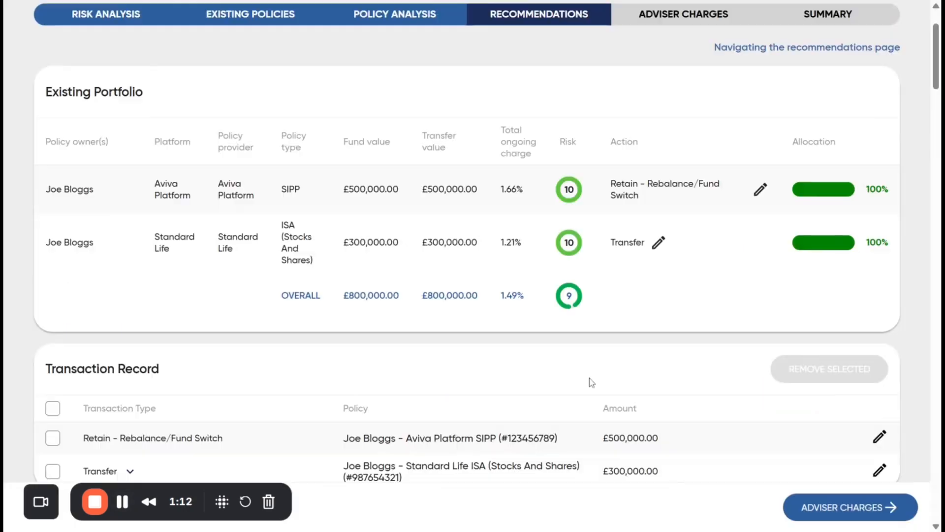
Add a monthly £600 money-out withdrawal to the recommended Aviva Platform SIPP and save it
scroll(590, 320, down, 3)
scroll(443, 246, down, 2)
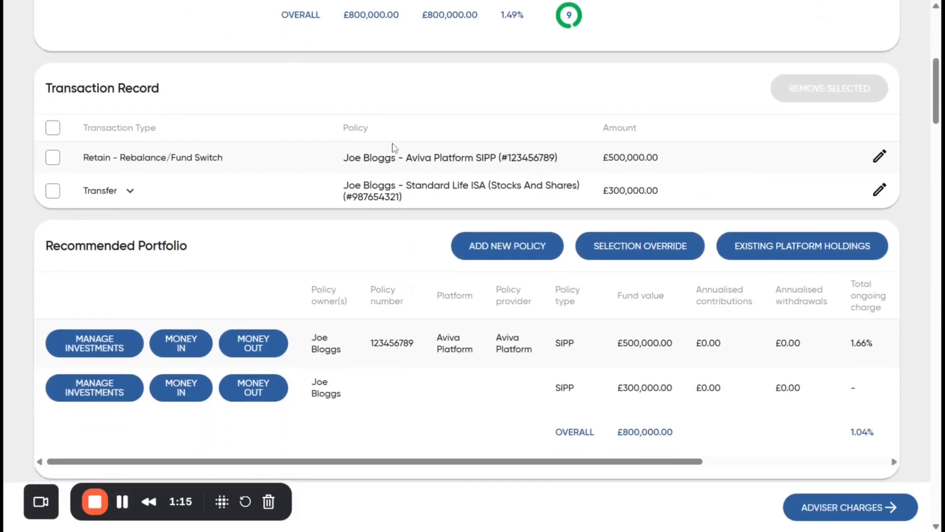
click(275, 345)
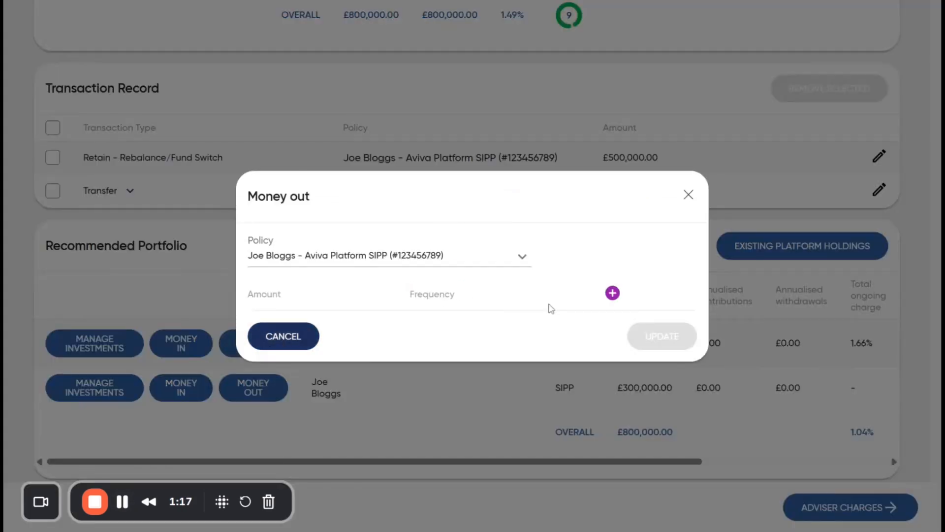
click(613, 292)
click(401, 295)
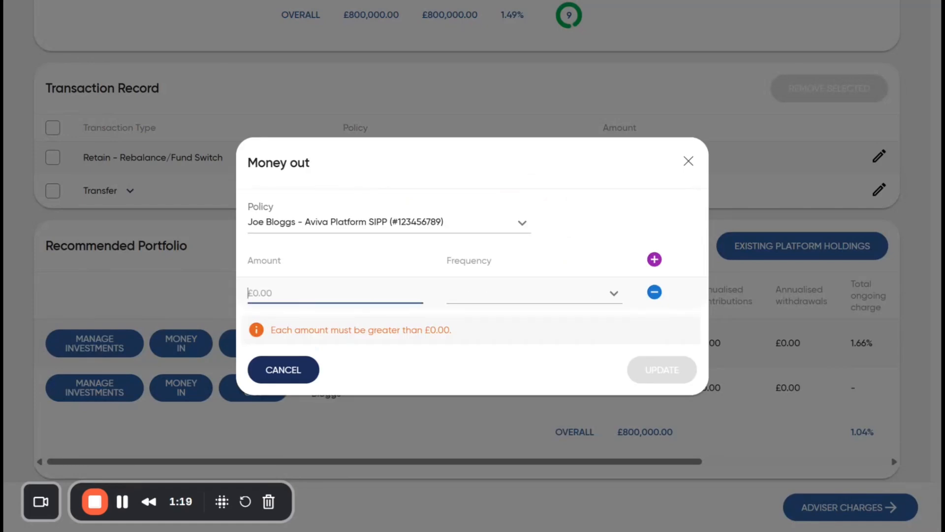
text(600)
click(512, 311)
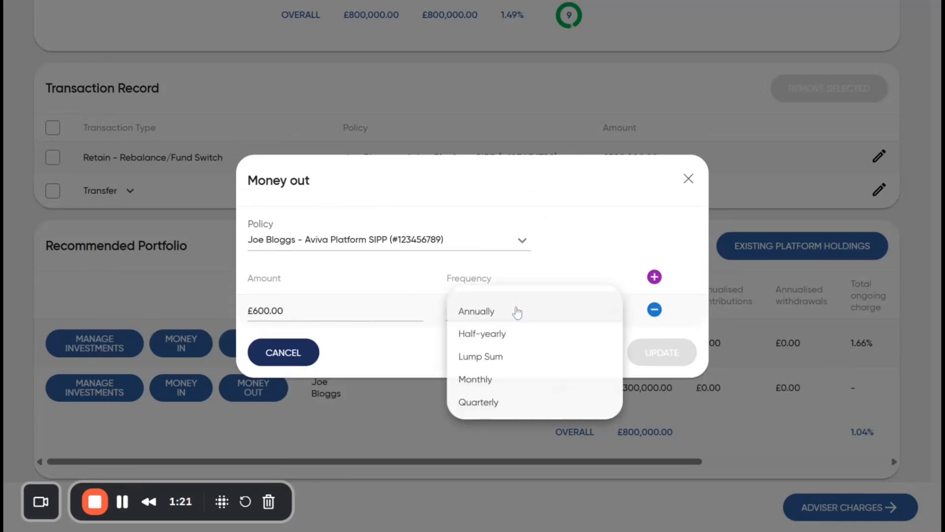
click(493, 381)
click(670, 359)
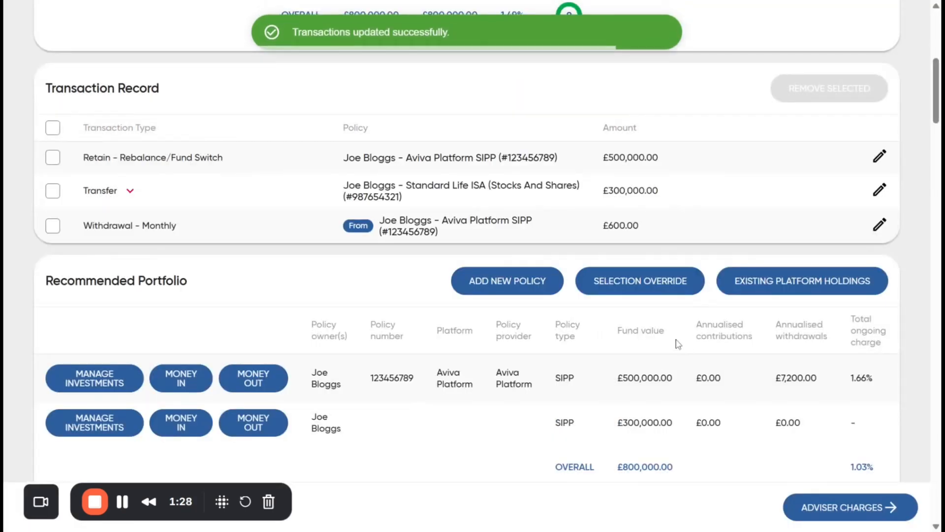
Change the monthly withdrawal in the transaction record to £500 and update it
click(877, 228)
drag(280, 310, 241, 310)
text(500)
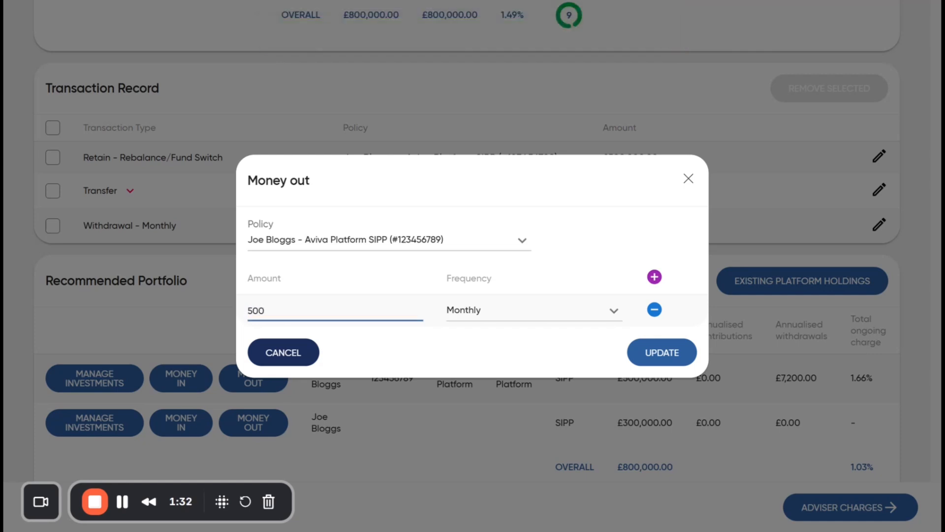
click(675, 235)
click(658, 354)
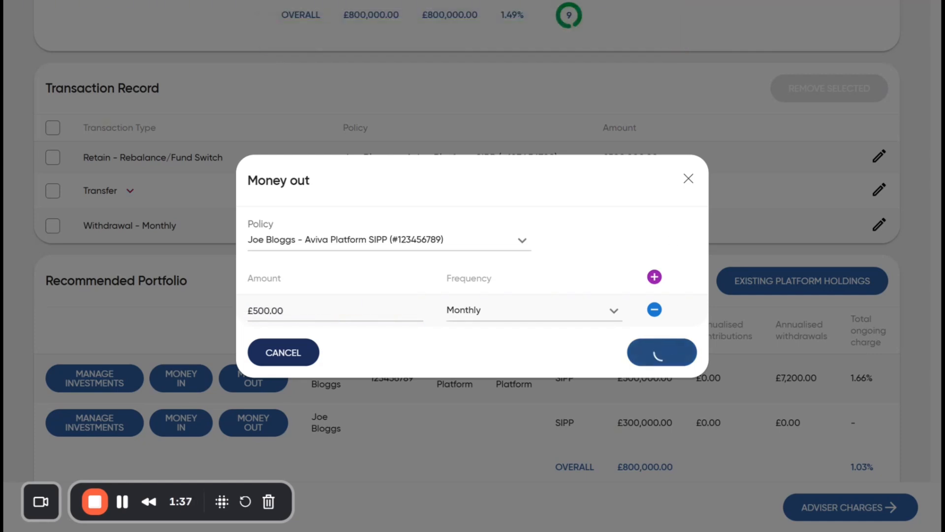
In the existing policies, add the Man Dynamic Income IF H GBP Cap fund (IE000PP176W6) to the Standard Life ISA
scroll(628, 357, up, 7)
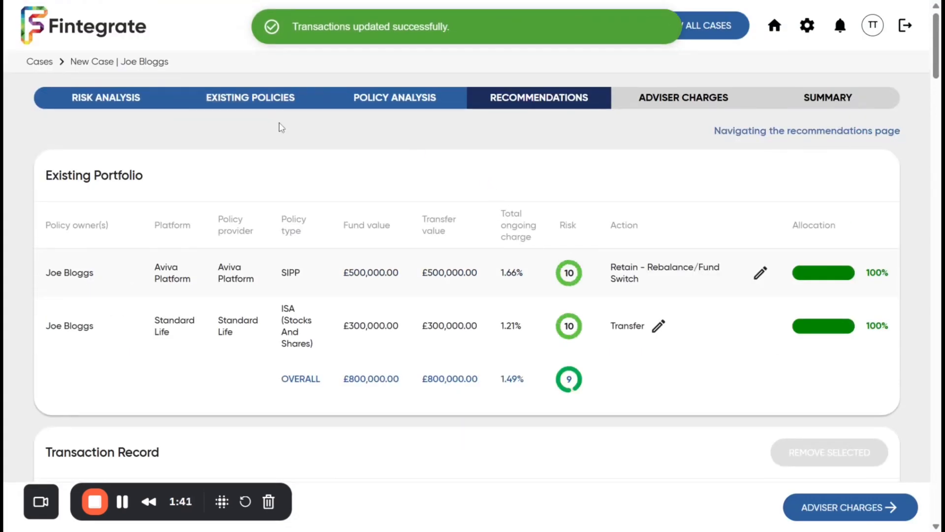
click(275, 110)
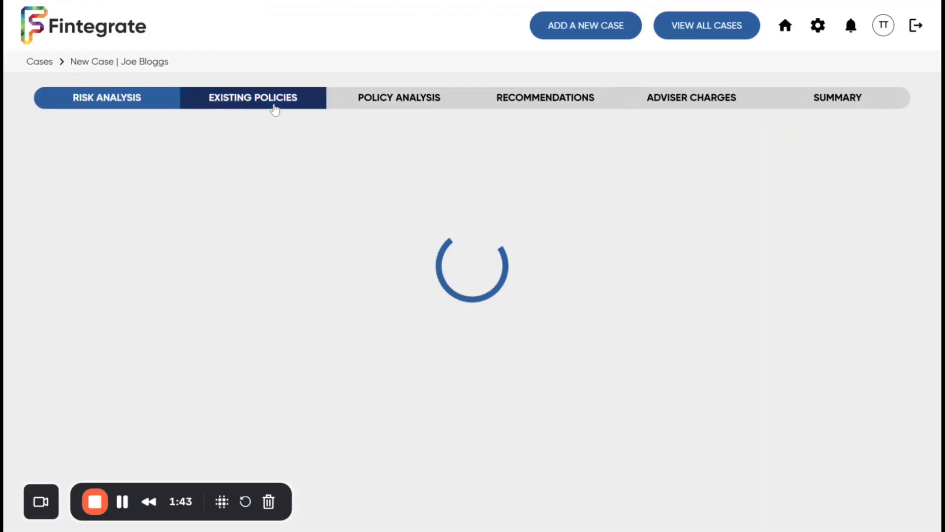
click(743, 223)
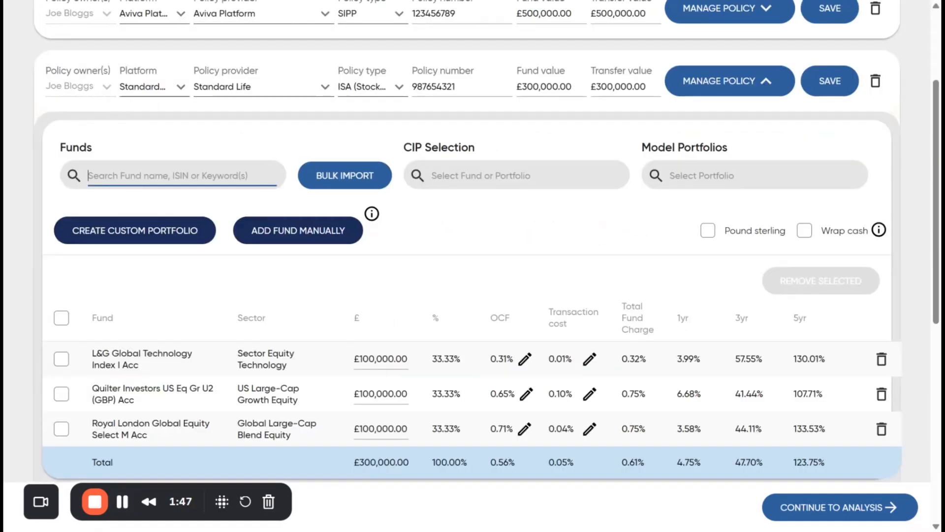
text(IE000PP176W6)
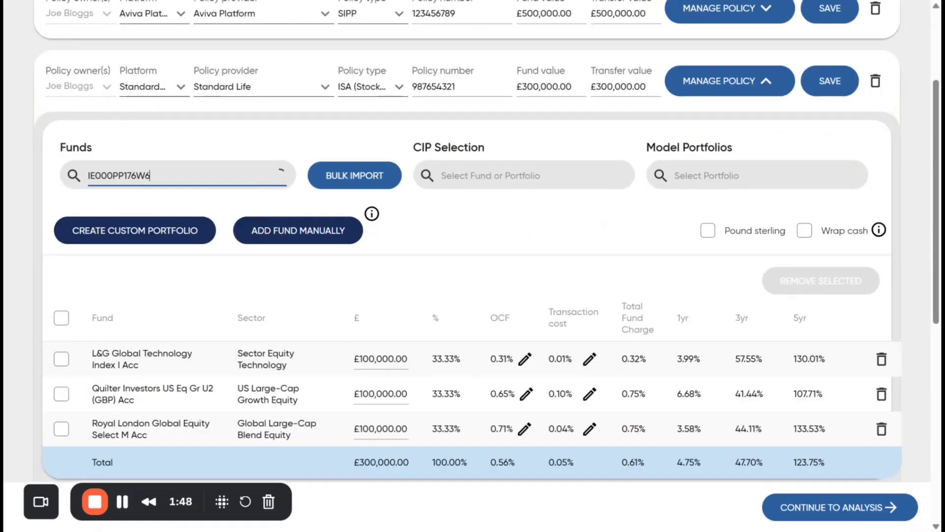
click(226, 208)
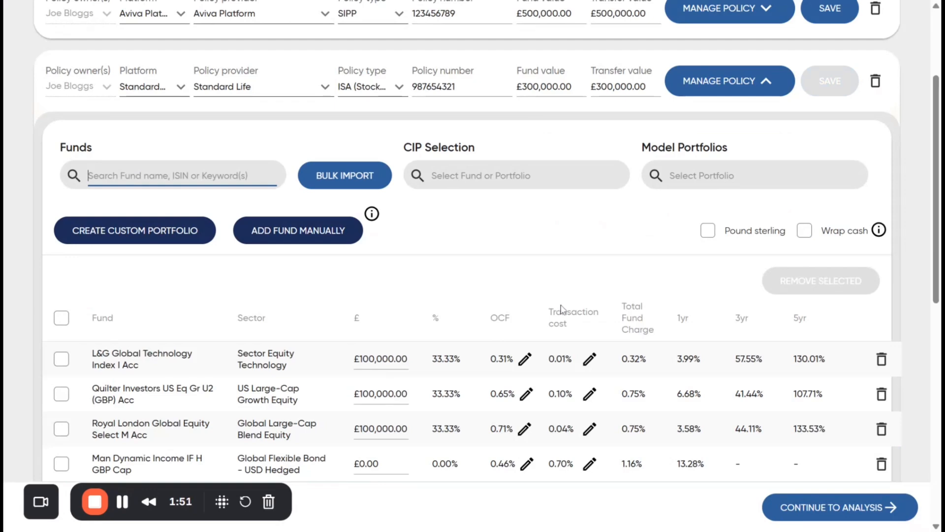
Set the Man Dynamic Income and Royal London Global Equity Select holdings to £50,000 each and save the Standard Life policy
scroll(562, 310, down, 3)
click(368, 318)
text(50000)
click(393, 283)
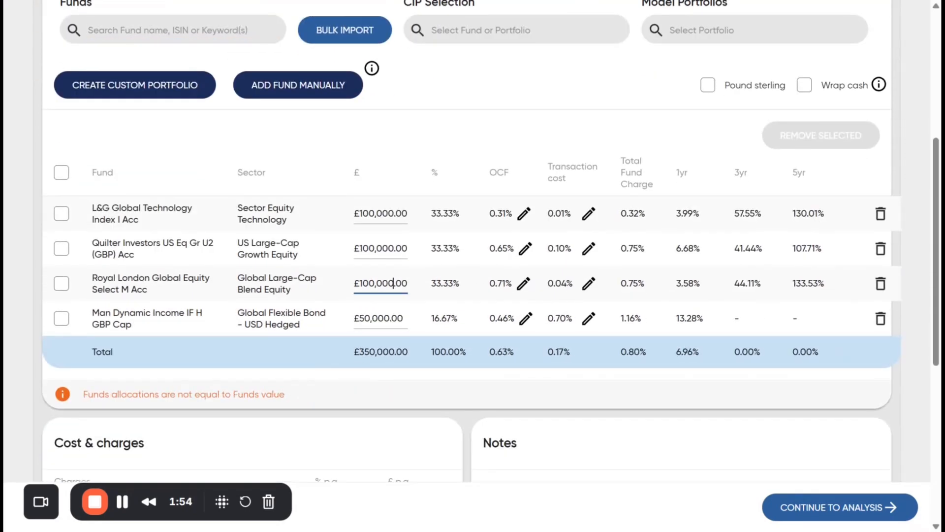
key(ctrl+a)
text(50000)
click(530, 157)
scroll(530, 157, up, 3)
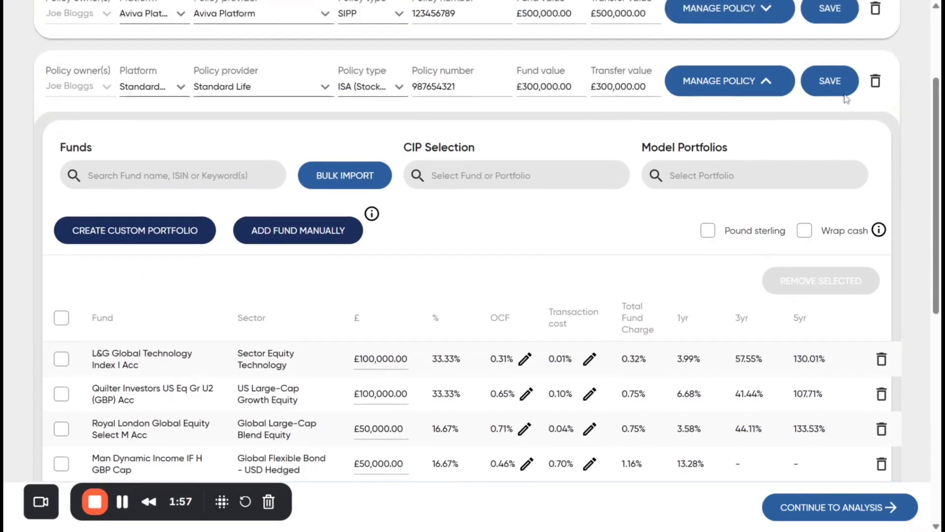
click(839, 89)
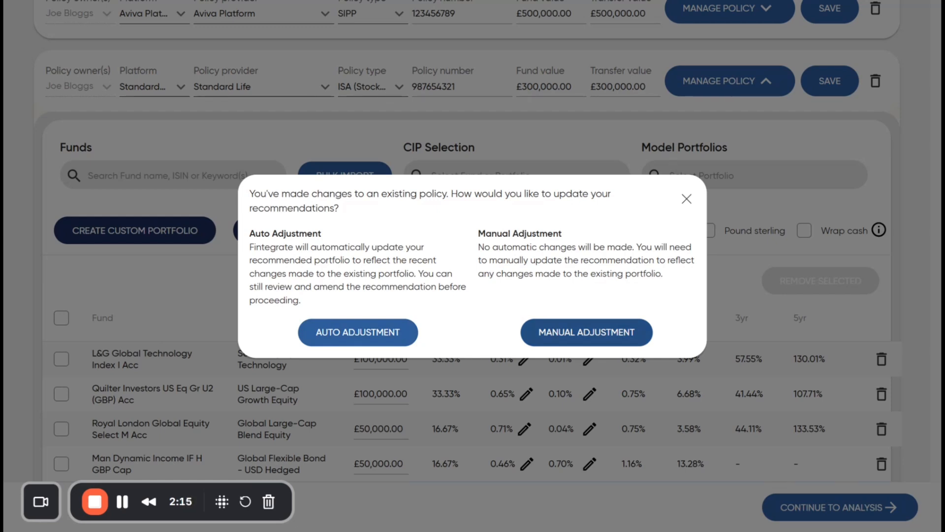
Open the recommended Aviva Platform SIPP's investments and add the Man Dynamic Income IF H GBP Cap fund (IE000PP176W6)
click(106, 238)
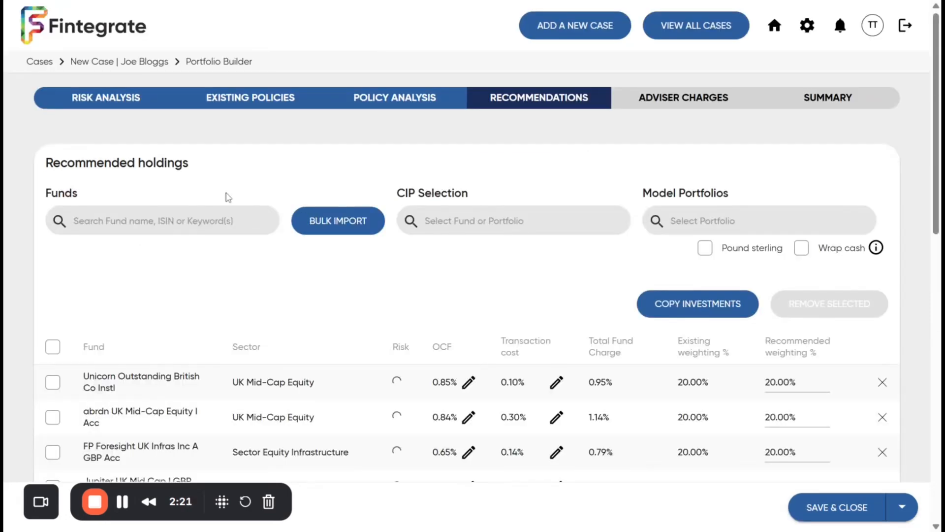
scroll(190, 197, down, 3)
click(199, 75)
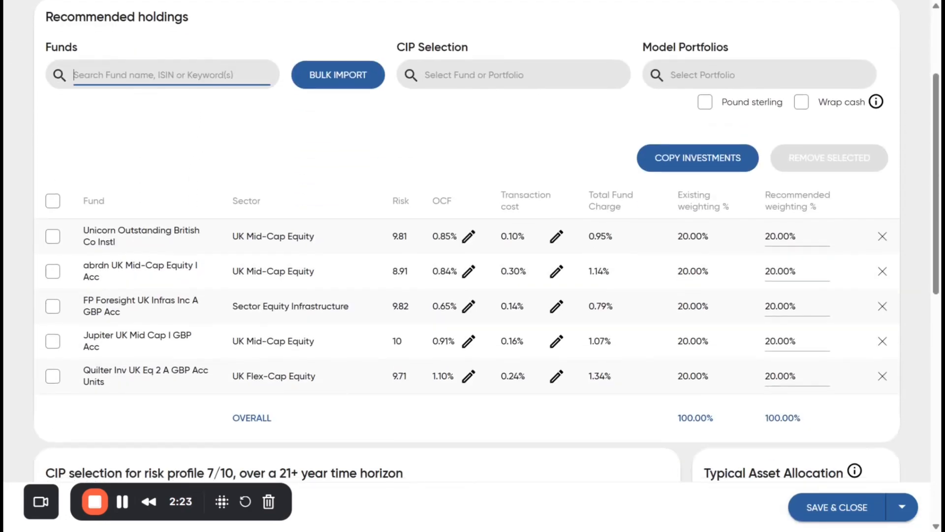
text(IE000PP176W6)
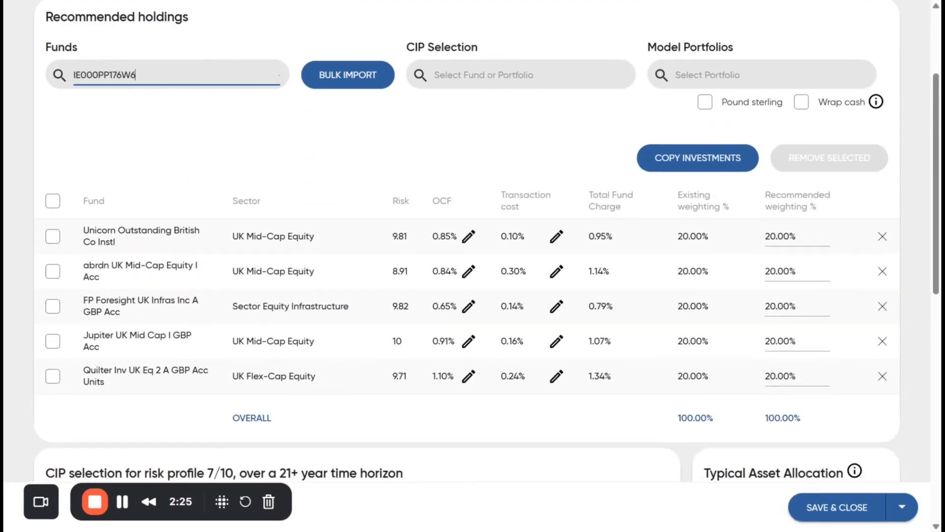
click(202, 104)
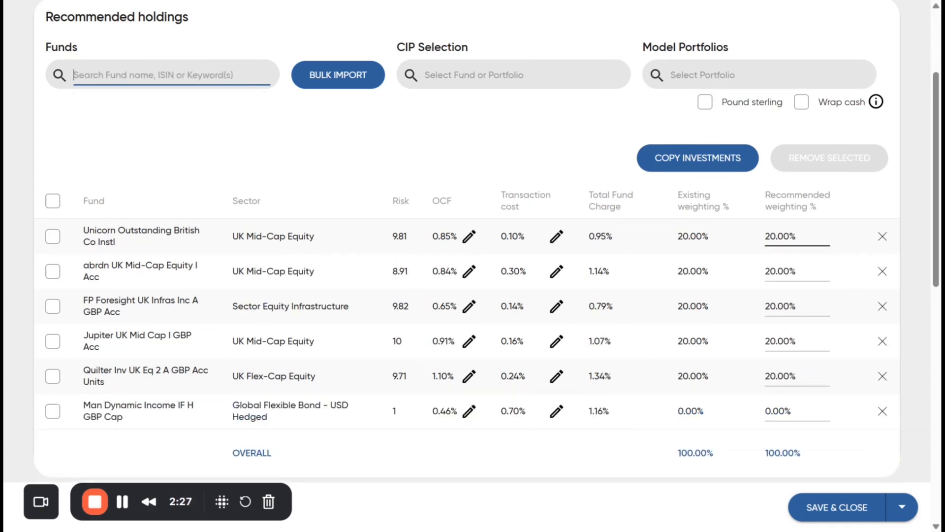
Set Unicorn Outstanding British Co's recommended weighting to 50% and delete the abrdn, FP Foresight, Jupiter and Quilter funds
drag(796, 237, 766, 239)
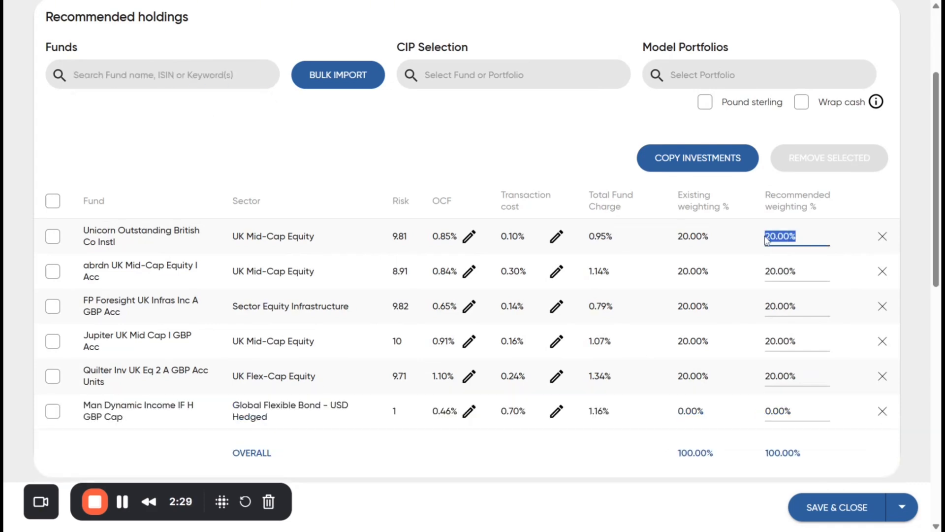
text(50)
click(749, 227)
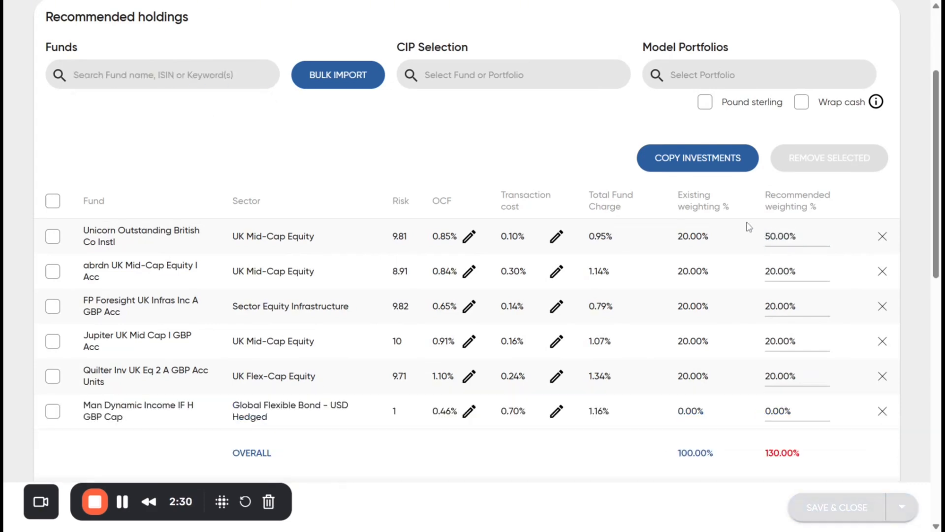
click(882, 271)
click(883, 271)
click(882, 271)
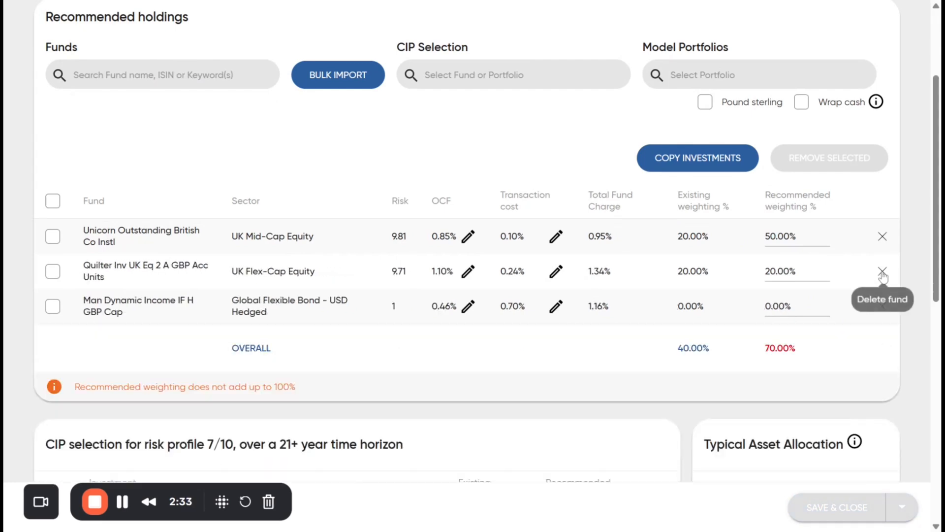
click(882, 272)
Set the Man Dynamic Income fund's recommended weighting to 50% and save and close the portfolio
click(762, 274)
text(50)
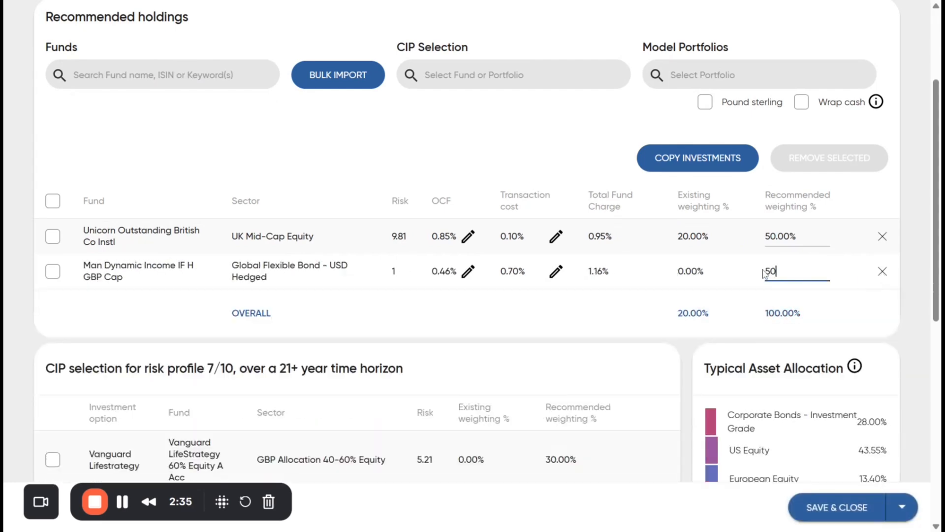
click(752, 281)
click(842, 507)
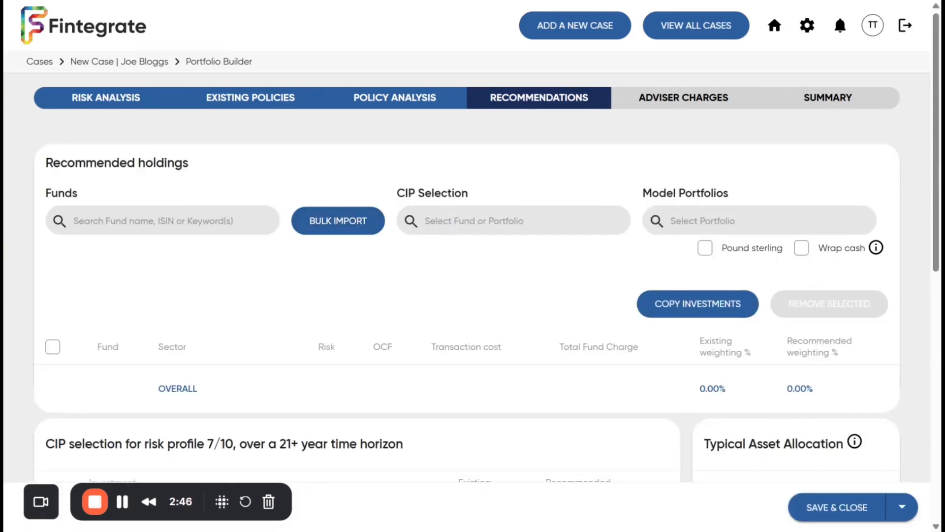
Examine the fund, model portfolio and CIP search options and the CIP selection for risk profile 7/10
click(197, 221)
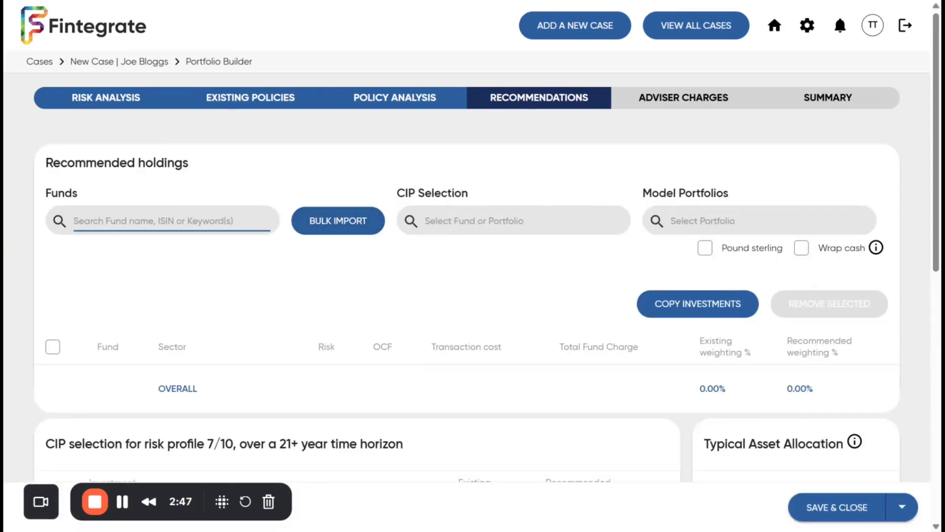
click(713, 220)
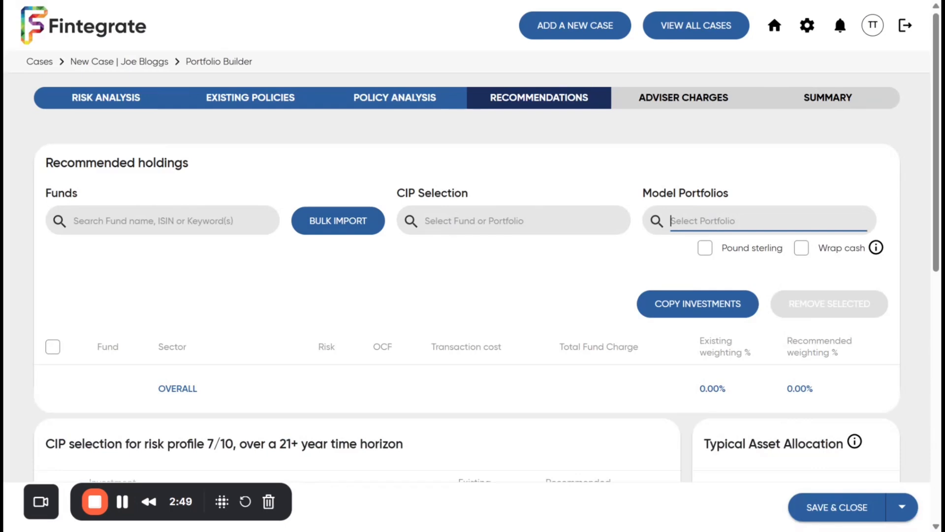
click(513, 221)
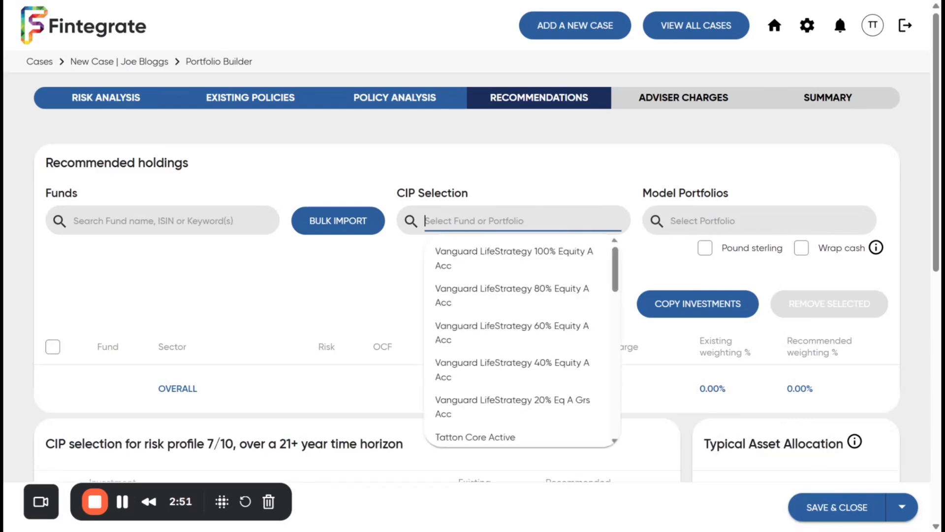
click(523, 193)
scroll(525, 193, down, 4)
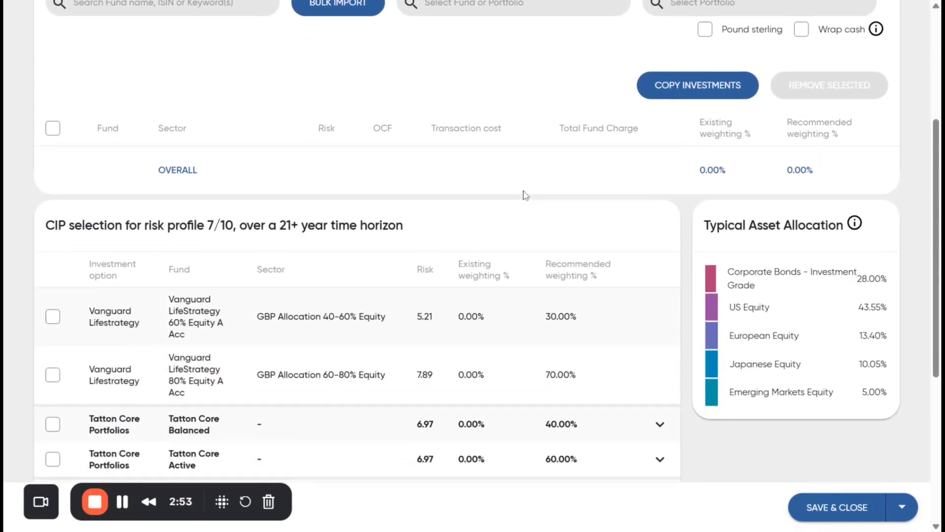
scroll(525, 195, down, 4)
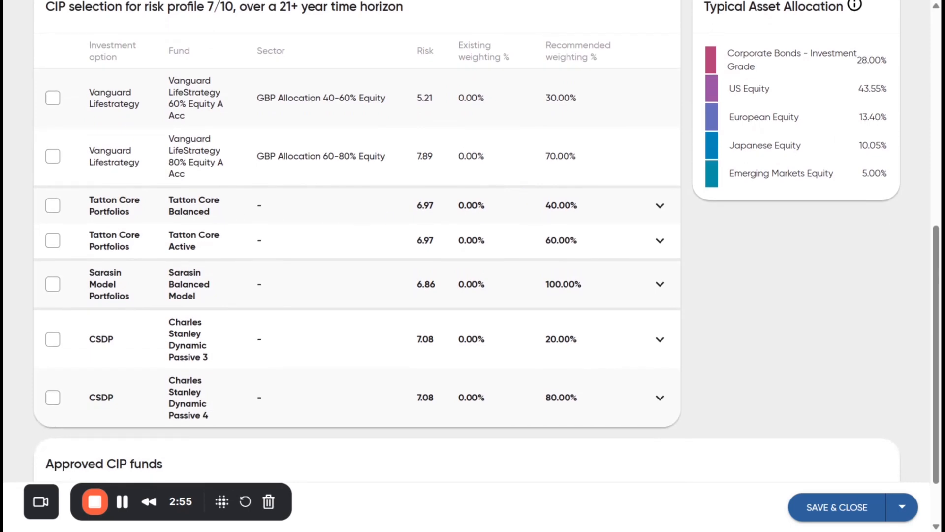
Try adding Tatton Core Balanced from the CIP selection to the recommended holdings
click(52, 207)
scroll(555, 277, up, 4)
drag(804, 162, 766, 162)
scroll(613, 219, down, 5)
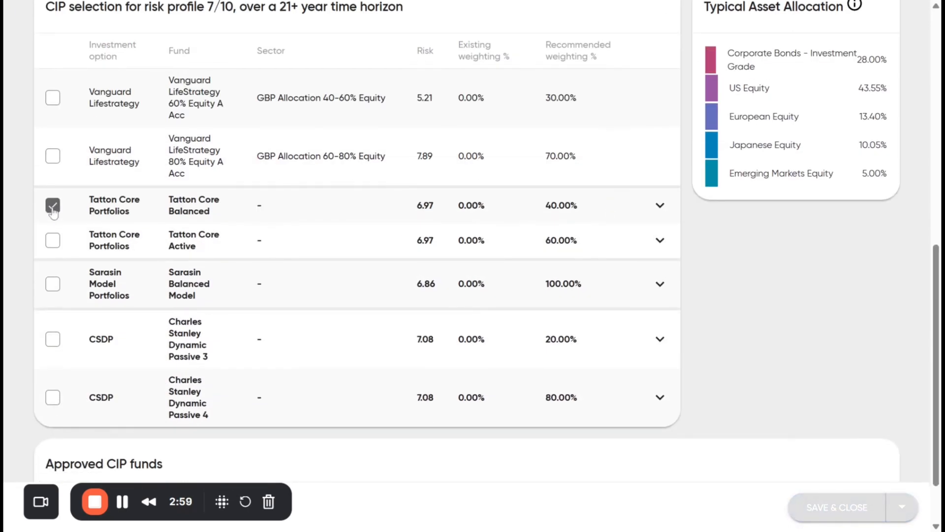
Add the Sarasin Balanced Model from the CIP selection at 100% to the recommended holdings and save and close the portfolio
click(53, 285)
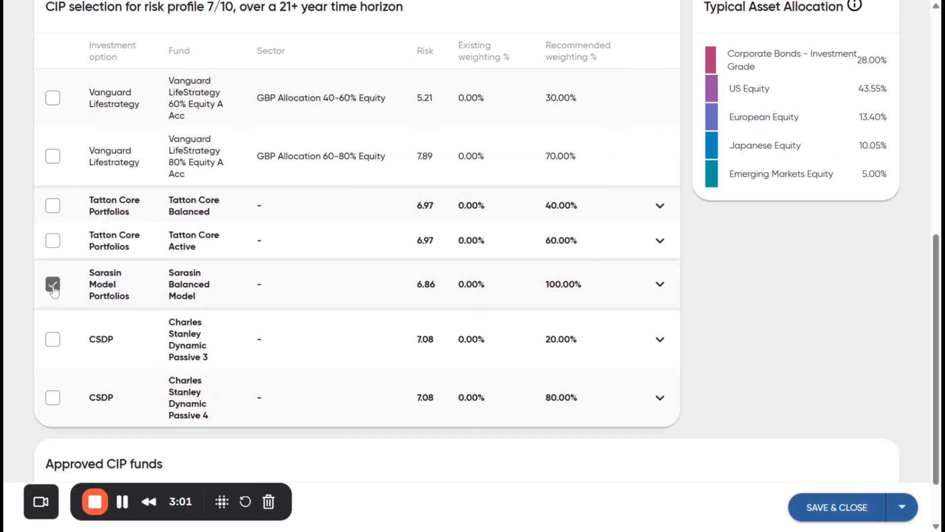
scroll(701, 294, up, 5)
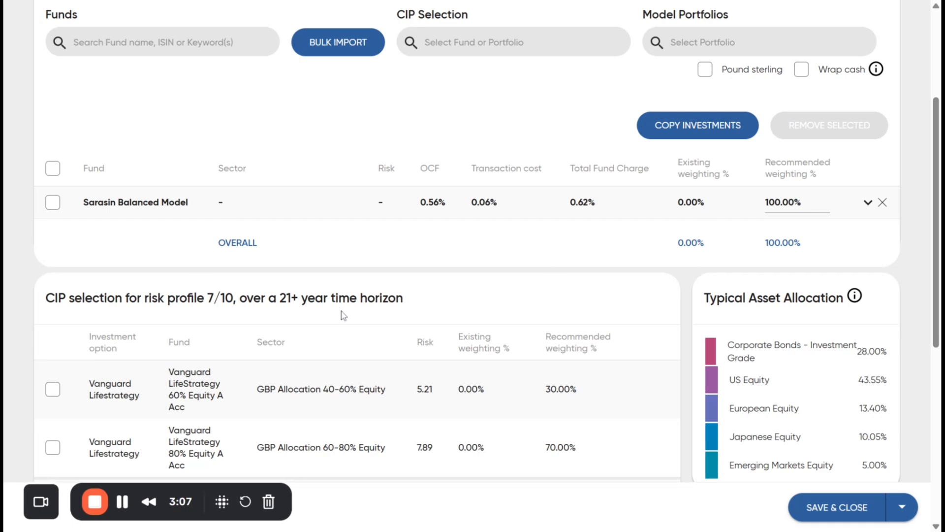
click(830, 511)
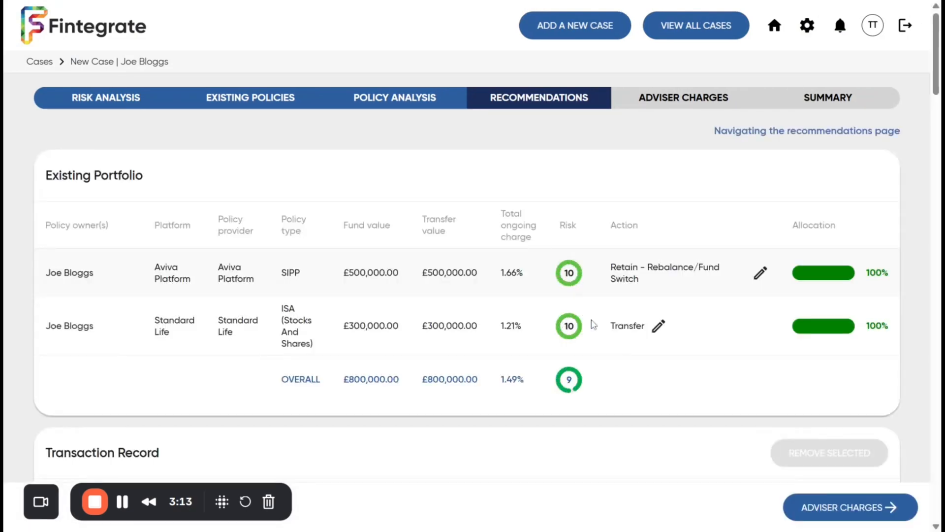
Start a new policy in the recommended portfolio and set its policy type to SIPP
scroll(586, 322, down, 1)
scroll(618, 281, down, 9)
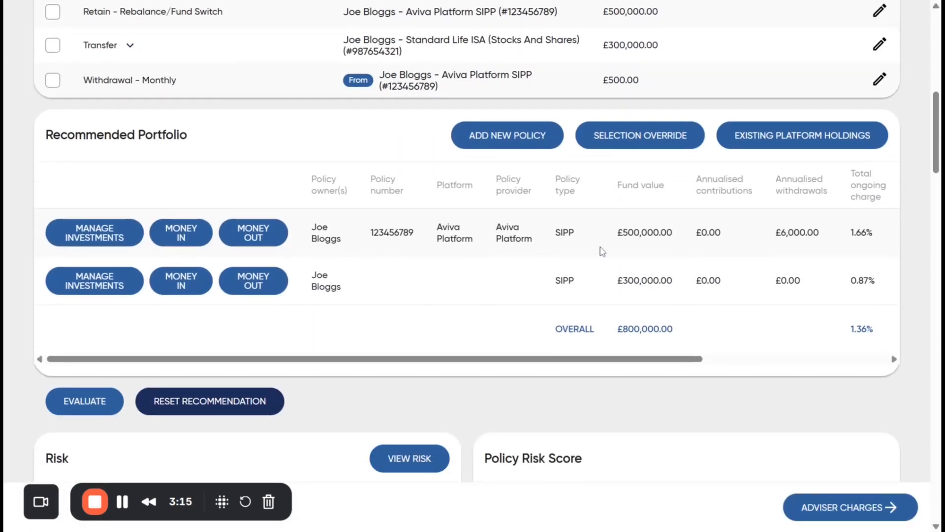
click(524, 141)
click(394, 278)
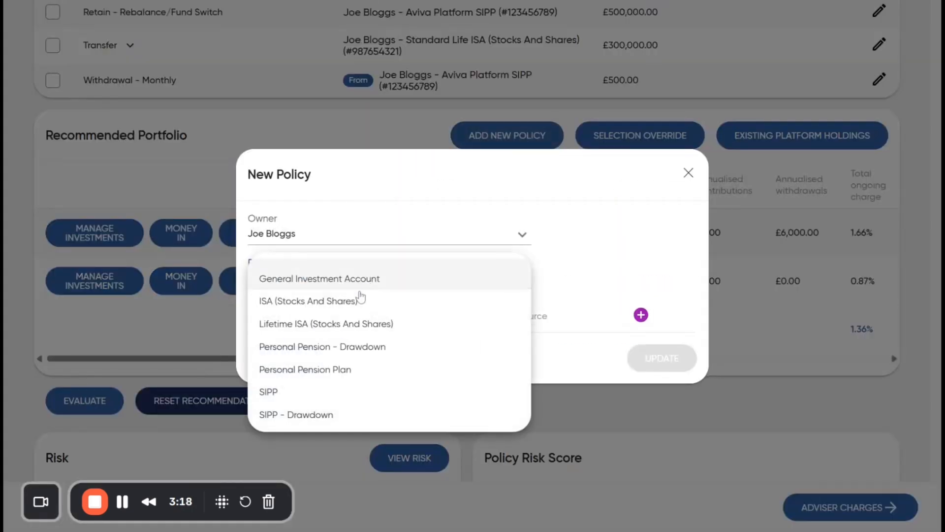
click(274, 392)
Give the new SIPP a £12,000 annual contribution sourced from New Money - Business and create the policy
click(640, 314)
click(324, 320)
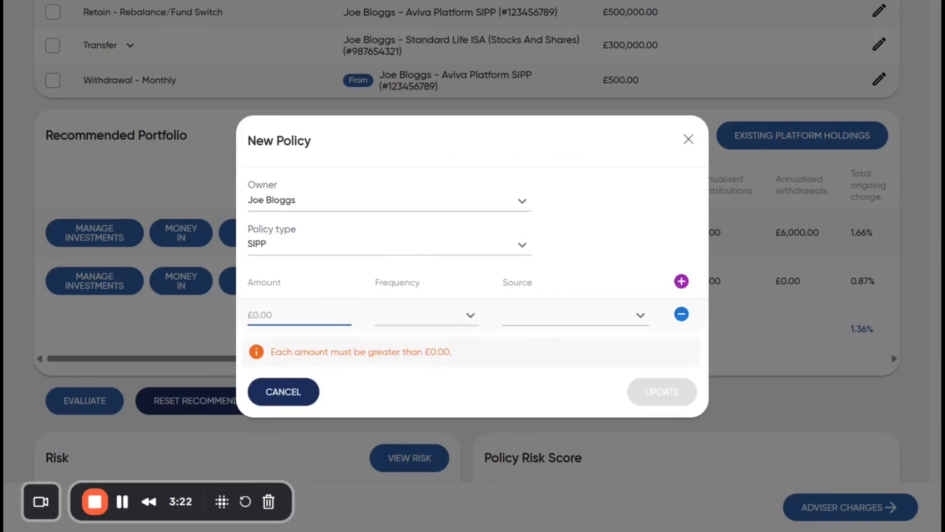
text(12000)
click(463, 333)
click(426, 332)
click(554, 332)
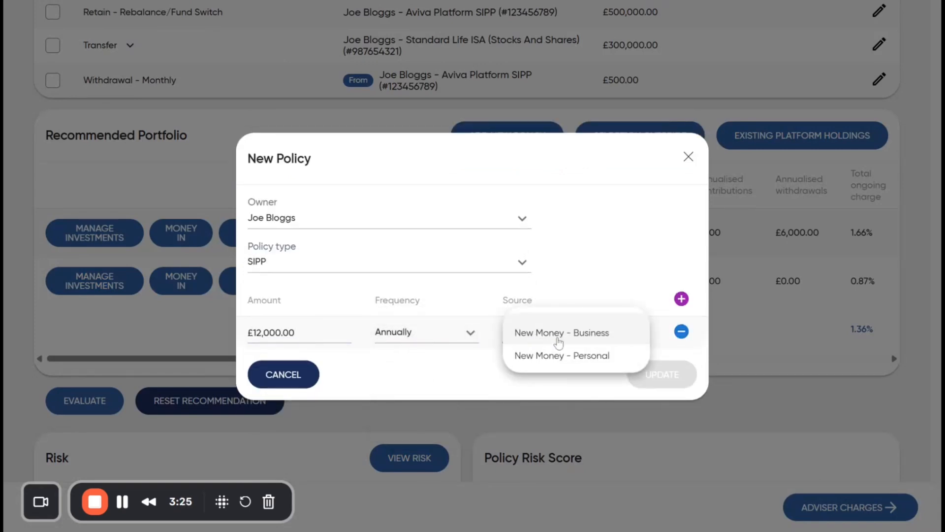
click(555, 331)
click(665, 377)
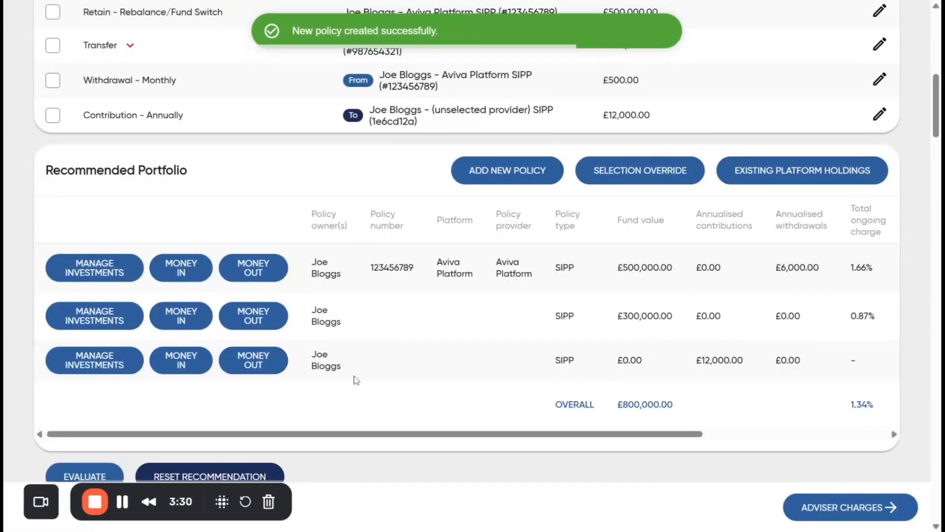
Copy the investments from the other unselected-provider SIPP into the new SIPP and save and close its portfolio
click(94, 360)
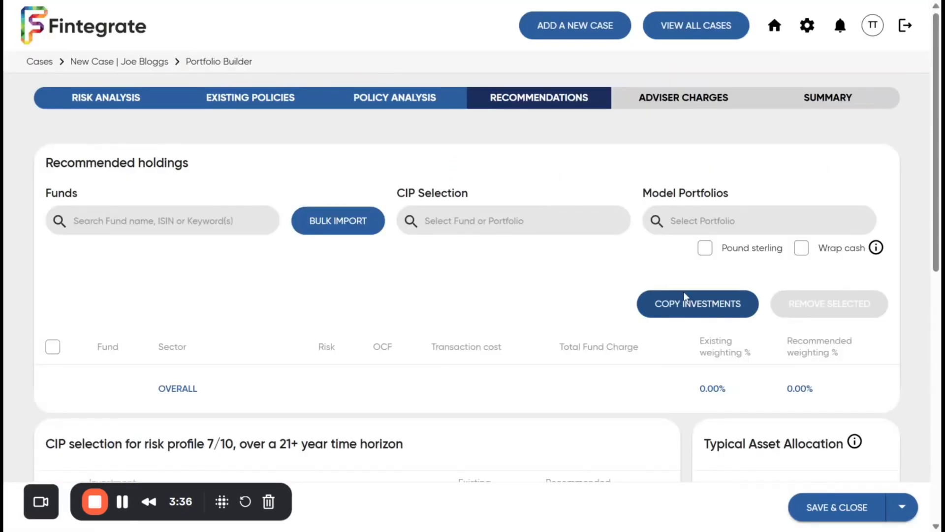
click(685, 297)
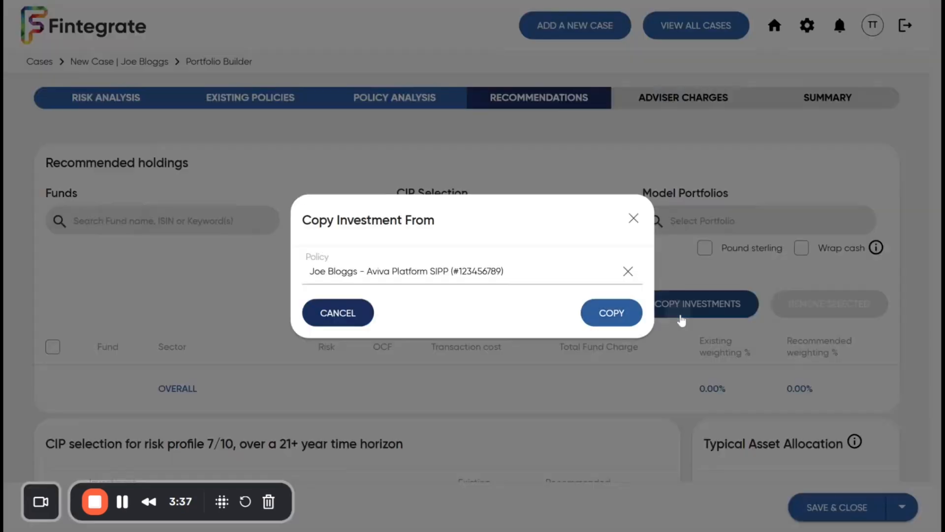
click(507, 287)
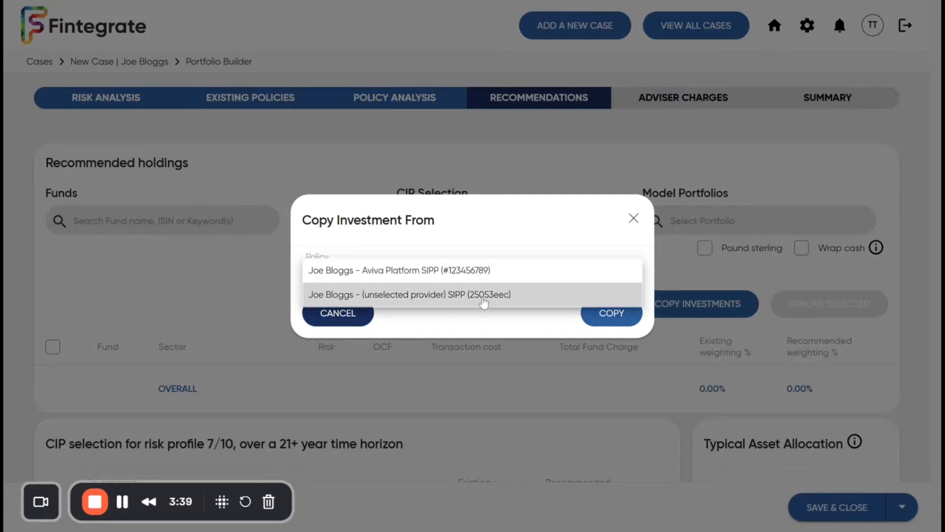
click(483, 301)
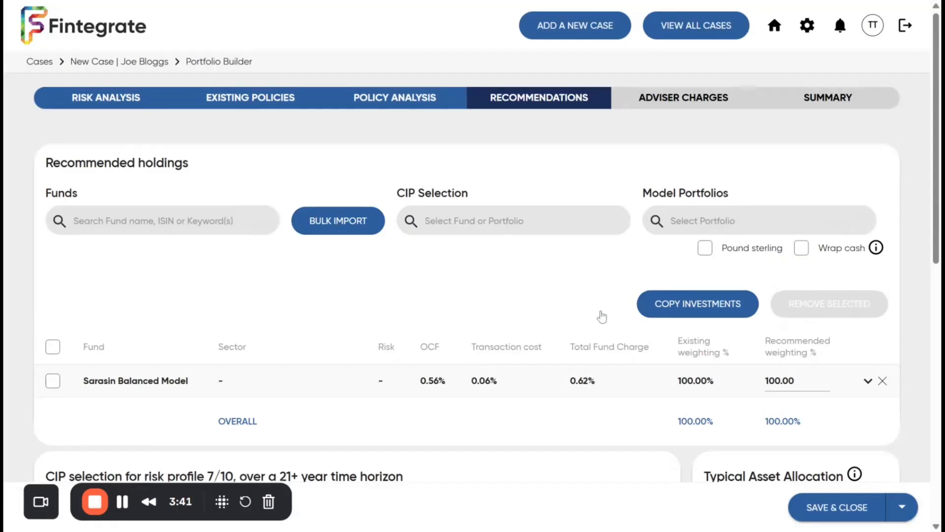
click(602, 314)
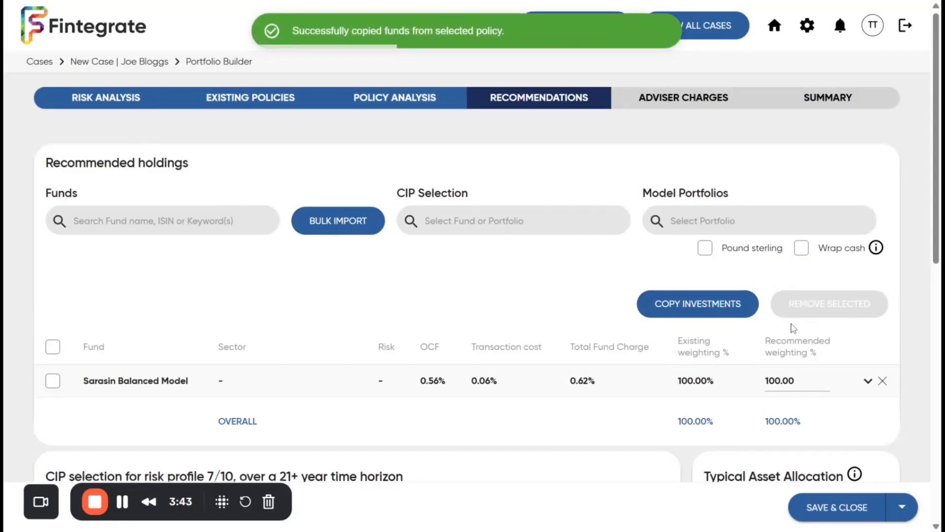
click(821, 508)
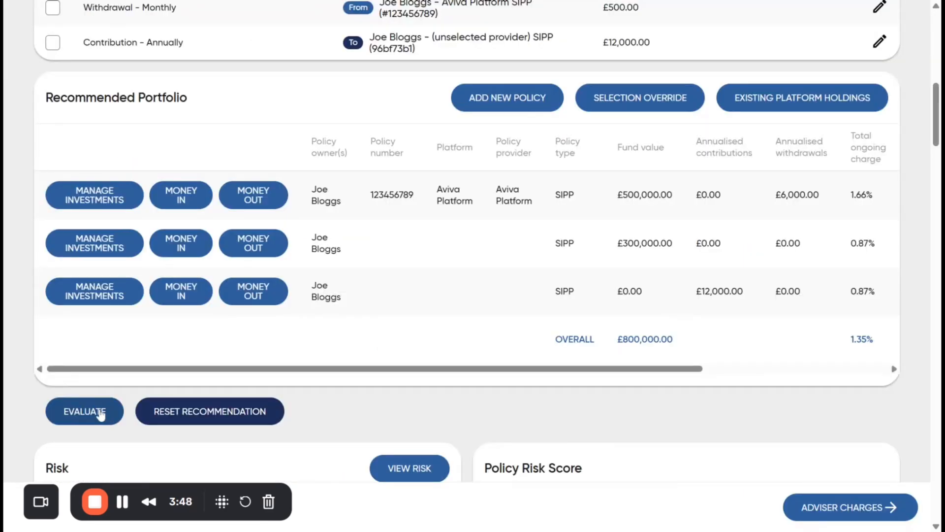
Evaluate the recommended portfolio, override the £12,000-contribution SIPP to Aviva - Aviva Platform with a £200 discount, and re-evaluate
click(100, 415)
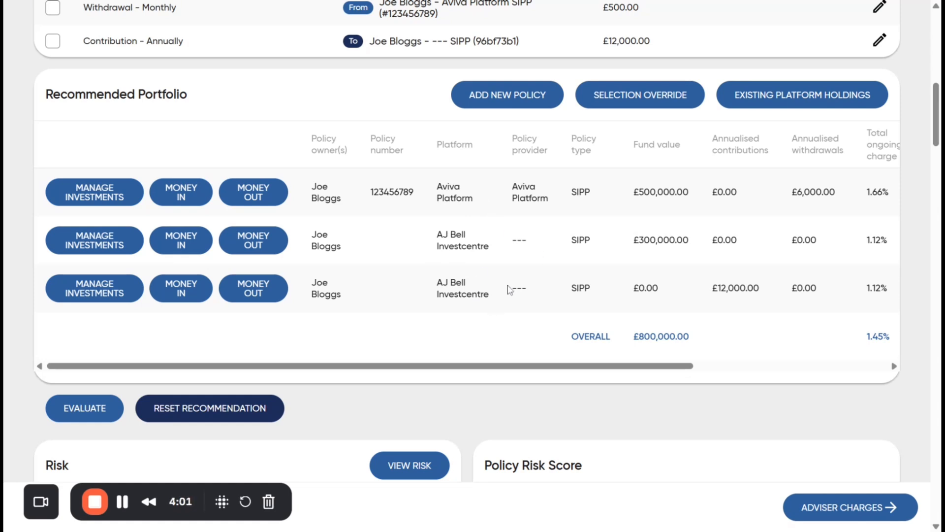
click(670, 103)
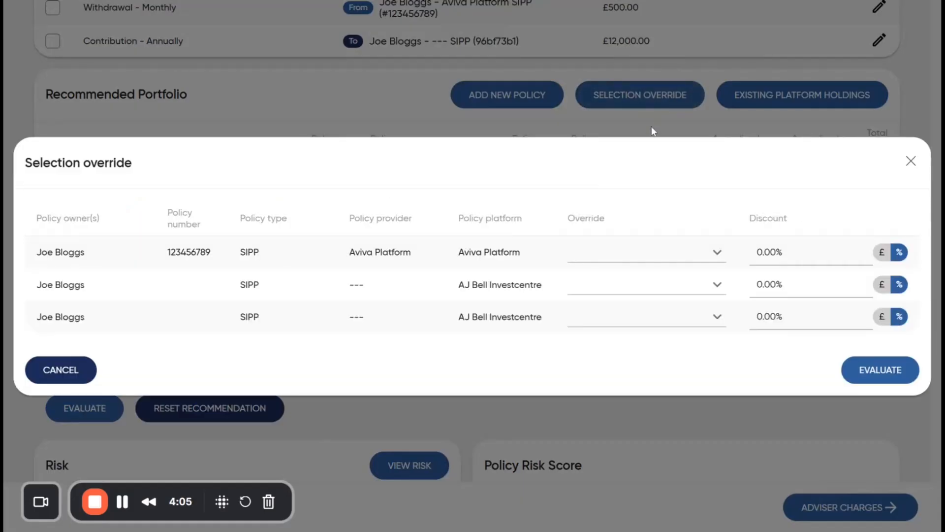
click(703, 293)
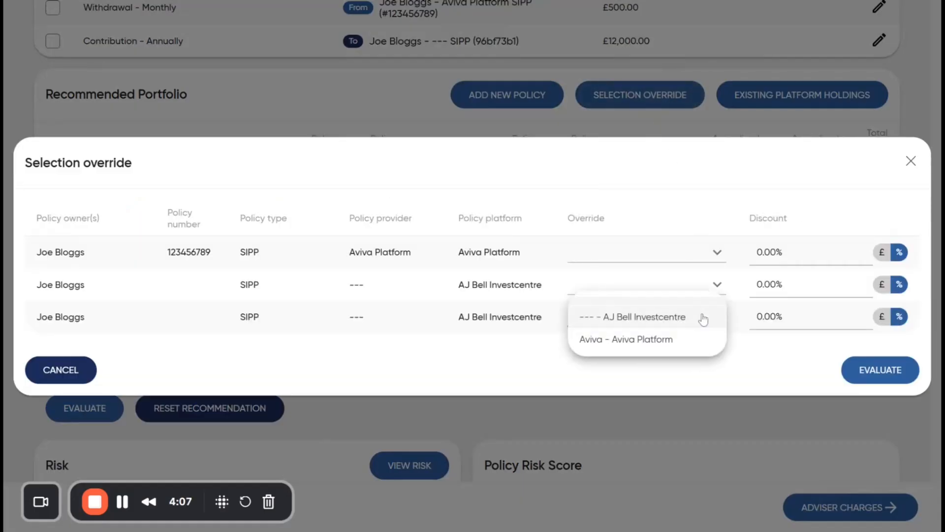
click(666, 340)
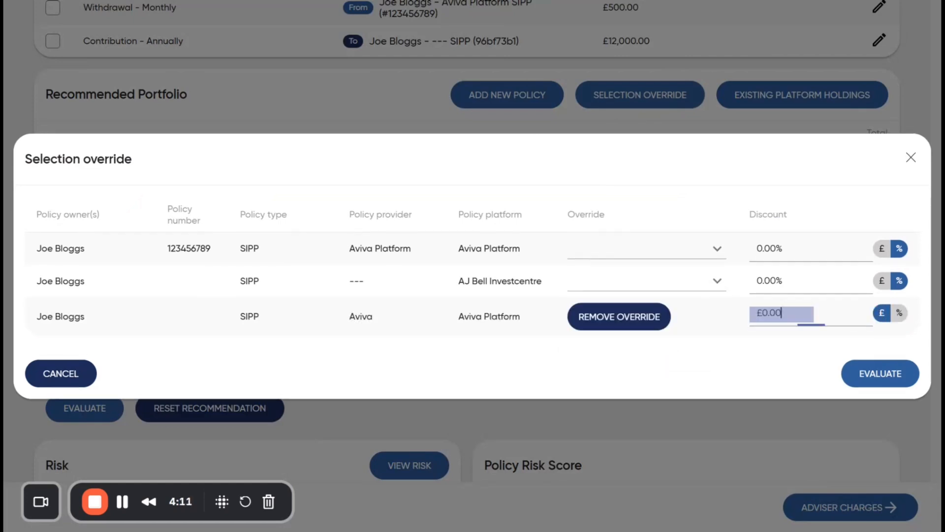
text(20)
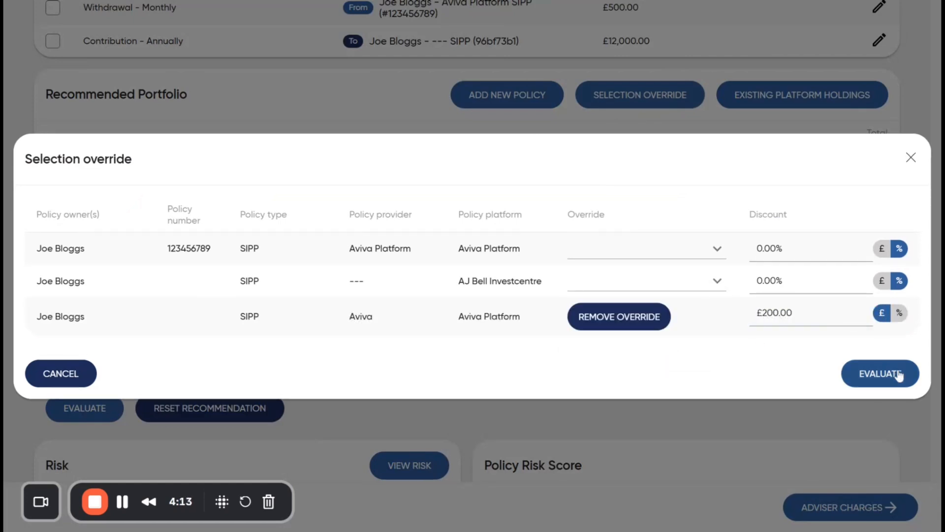
click(887, 378)
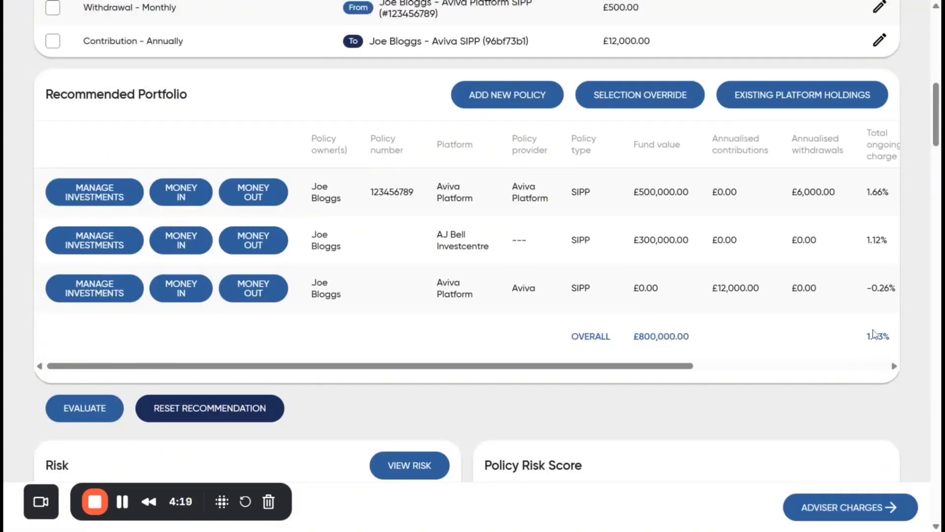
click(813, 102)
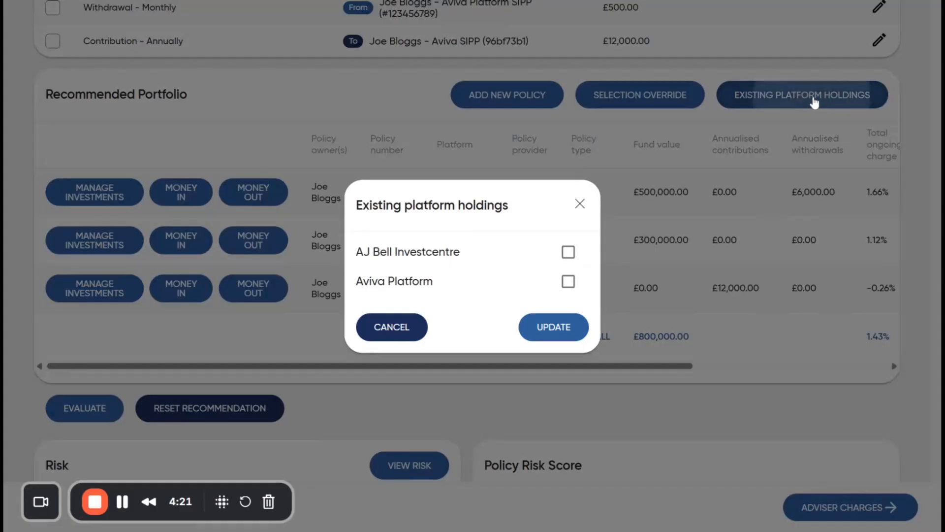
click(568, 253)
click(542, 262)
text(5000000.00)
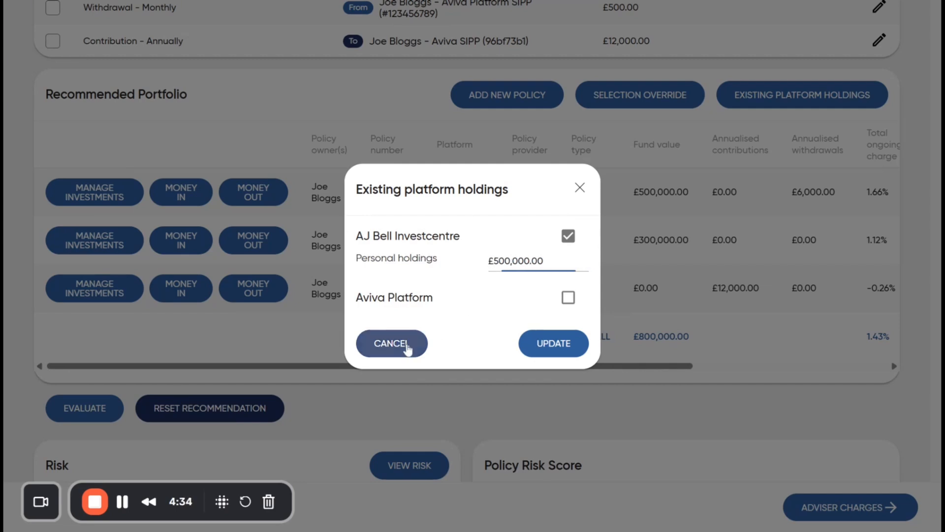
click(411, 347)
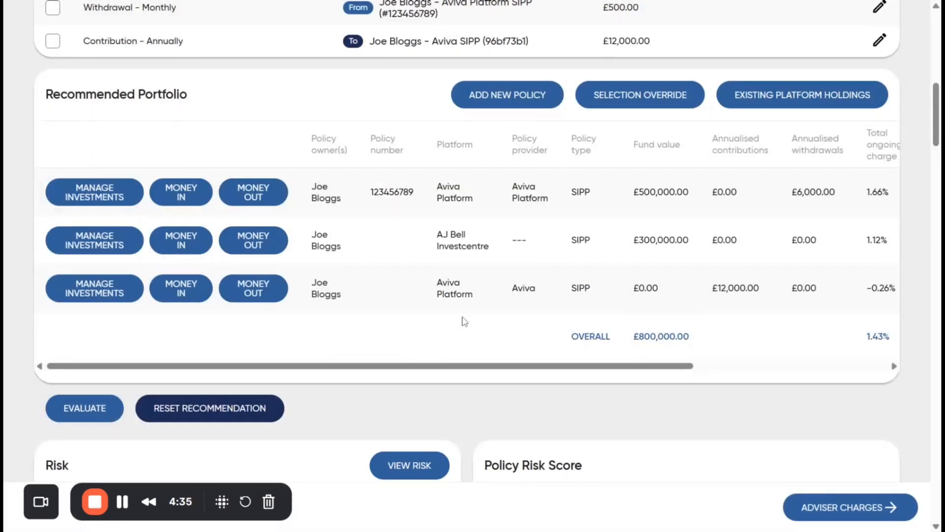
Open the download options for the case summary report and exclude the Existing portfolio: Overview and Analysis sections
drag(215, 366, 525, 378)
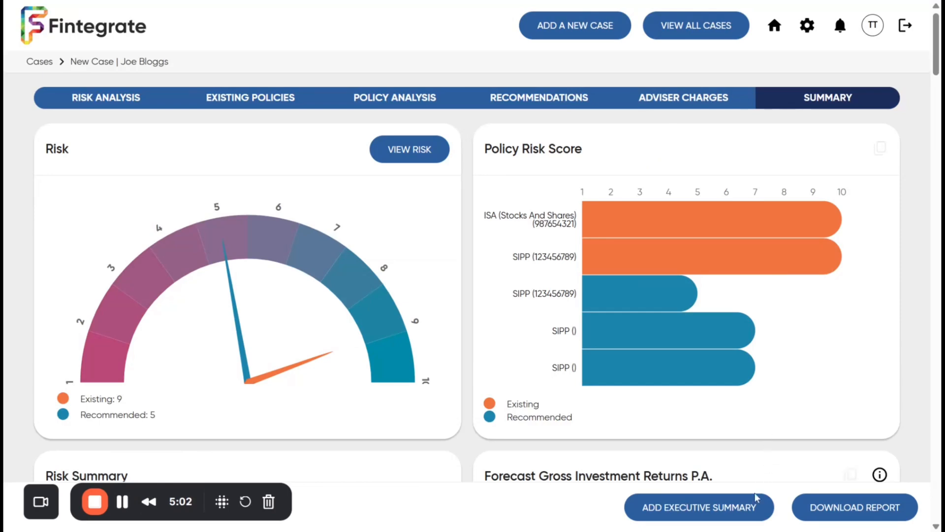
click(819, 512)
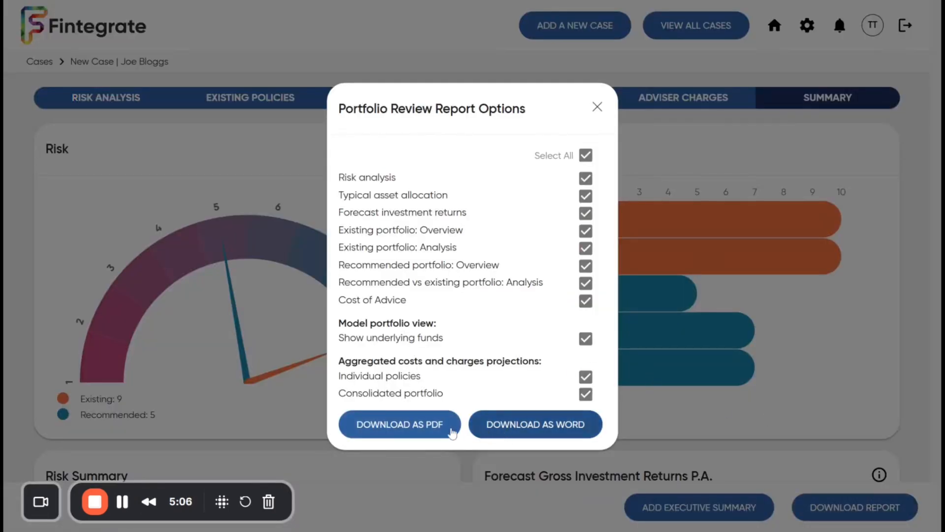
click(586, 234)
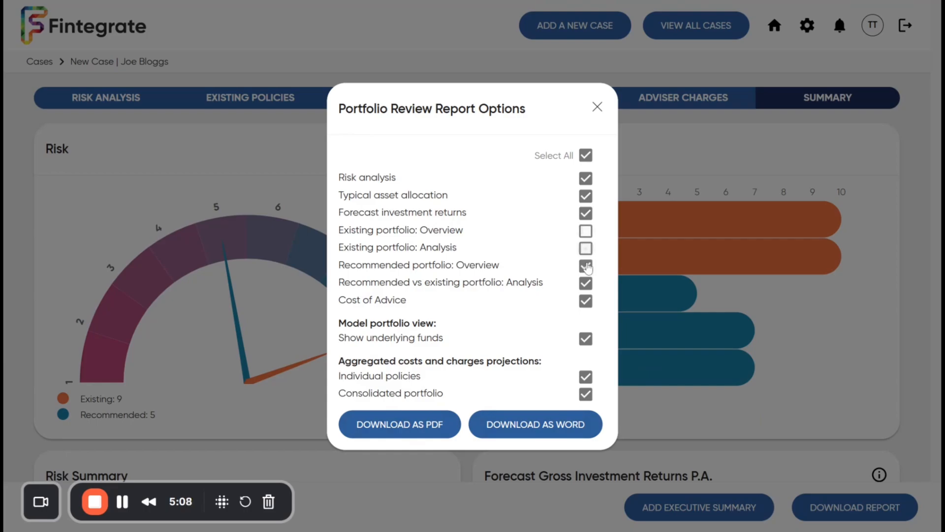